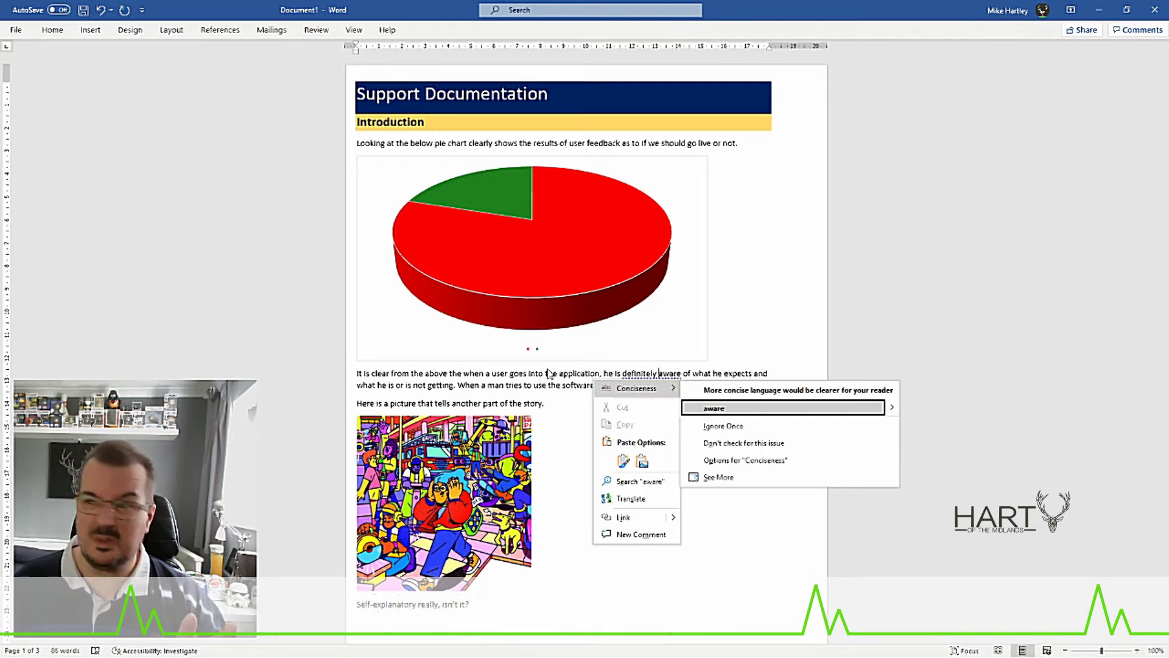
pyautogui.press('Escape')
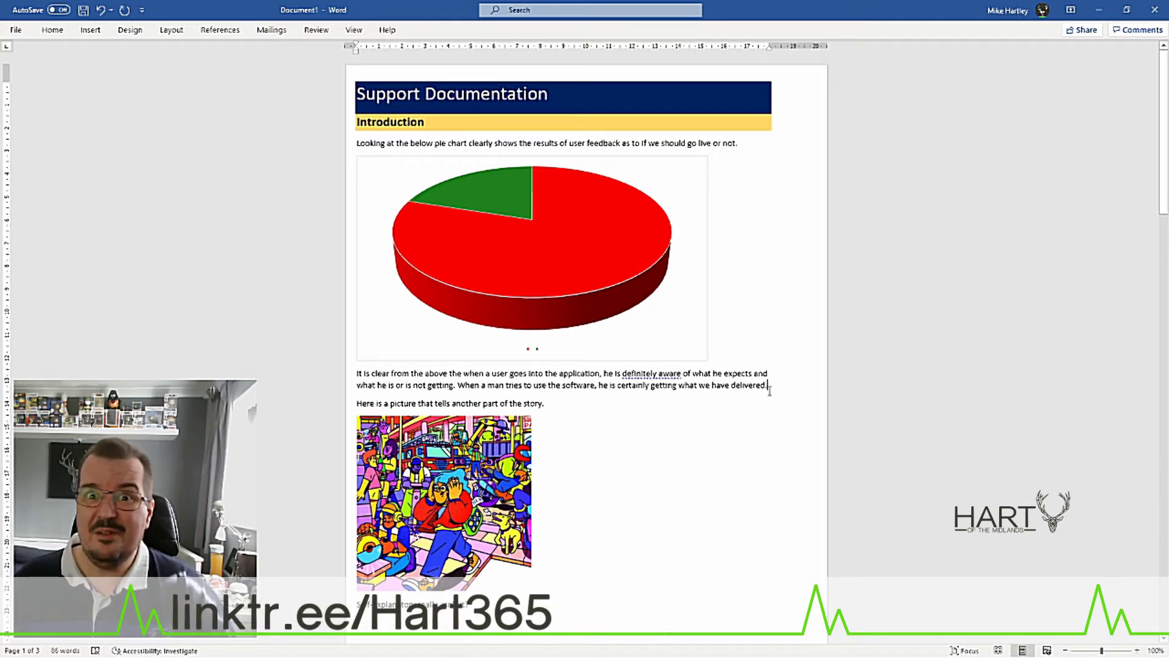
pyautogui.moveTo(743, 380); pyautogui.dragTo(317, 376)
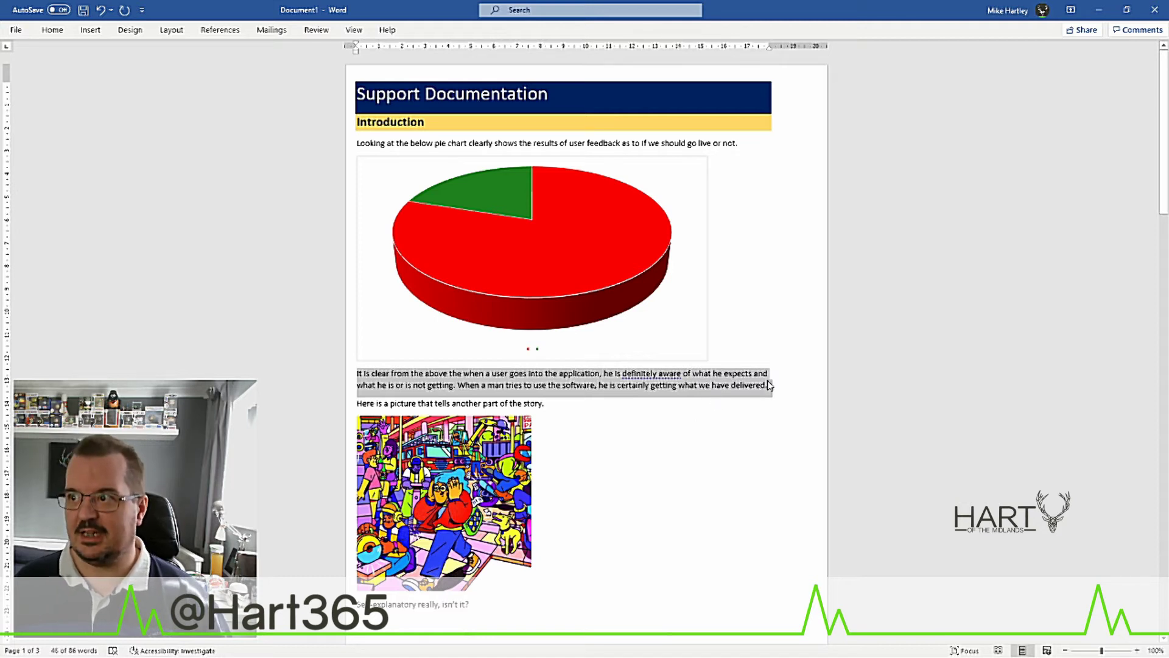
pyautogui.click(774, 398)
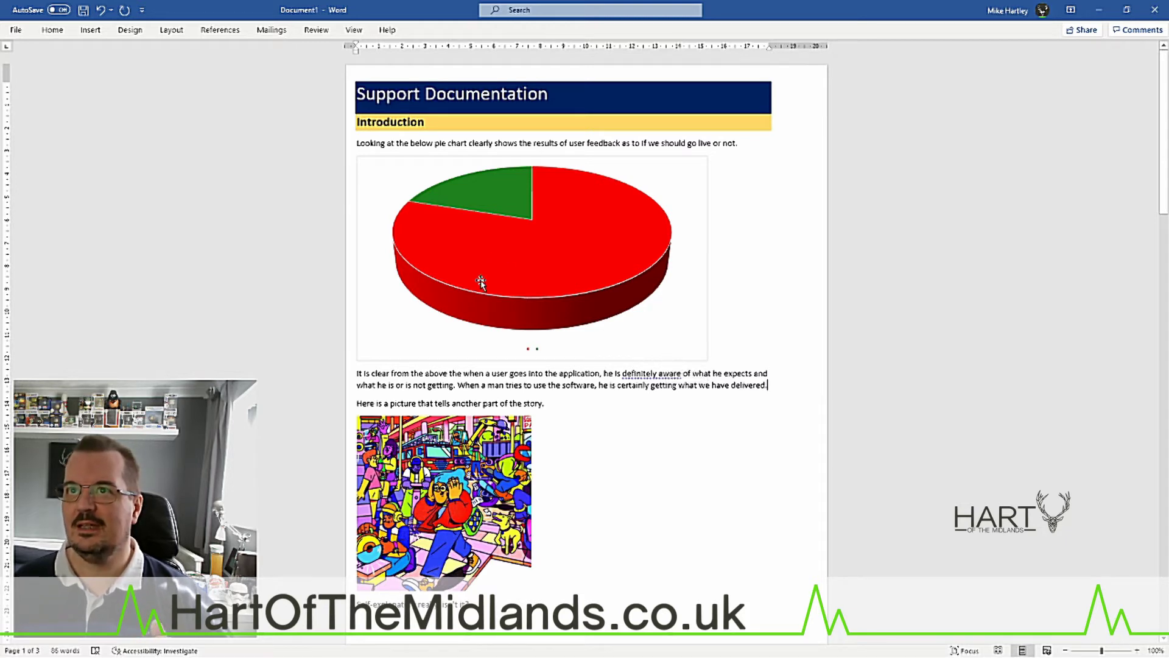
# Run the Editor check on the document and open its Grammar & Refinements settings from the proofing options
pyautogui.moveTo(471, 271)
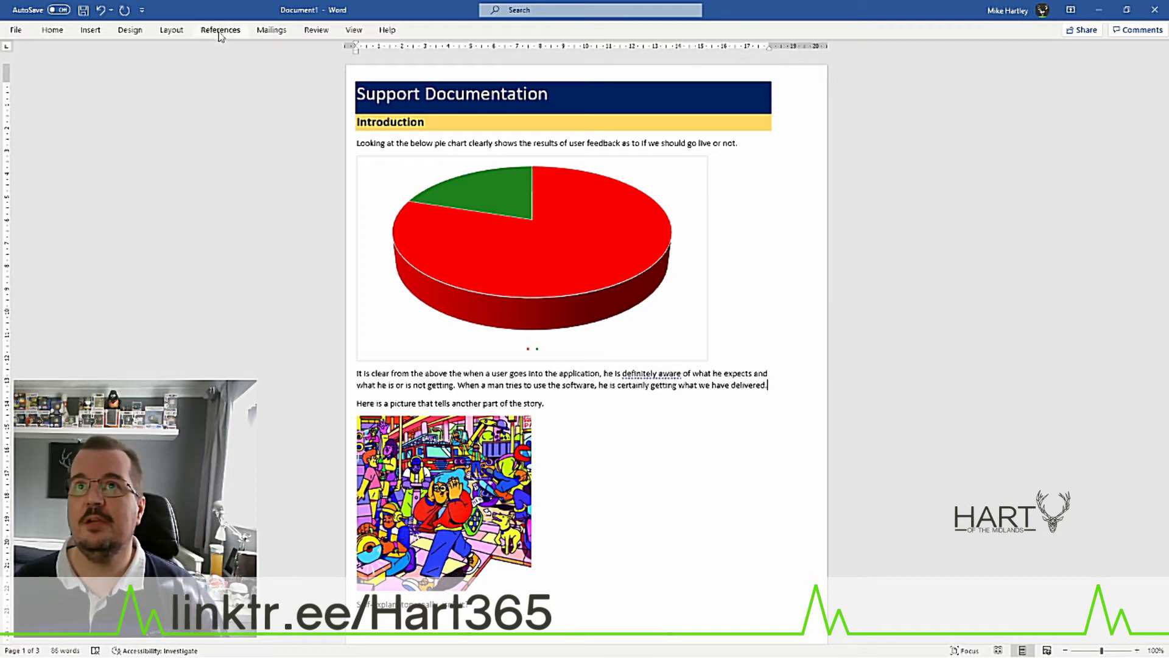
pyautogui.click(312, 32)
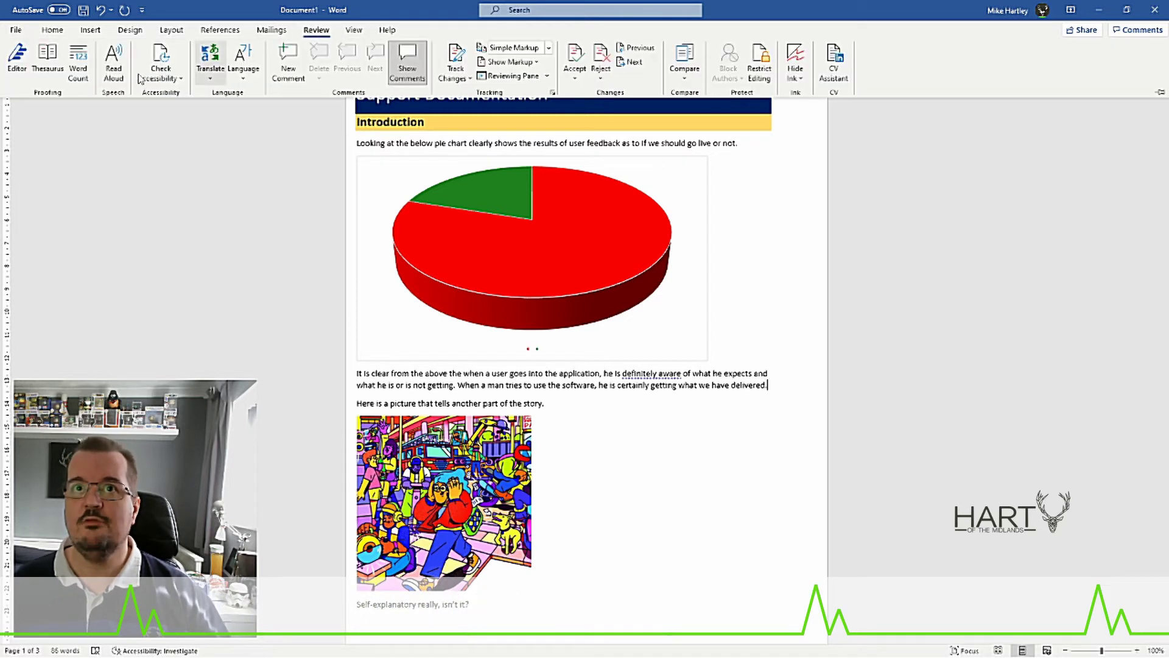
pyautogui.click(23, 63)
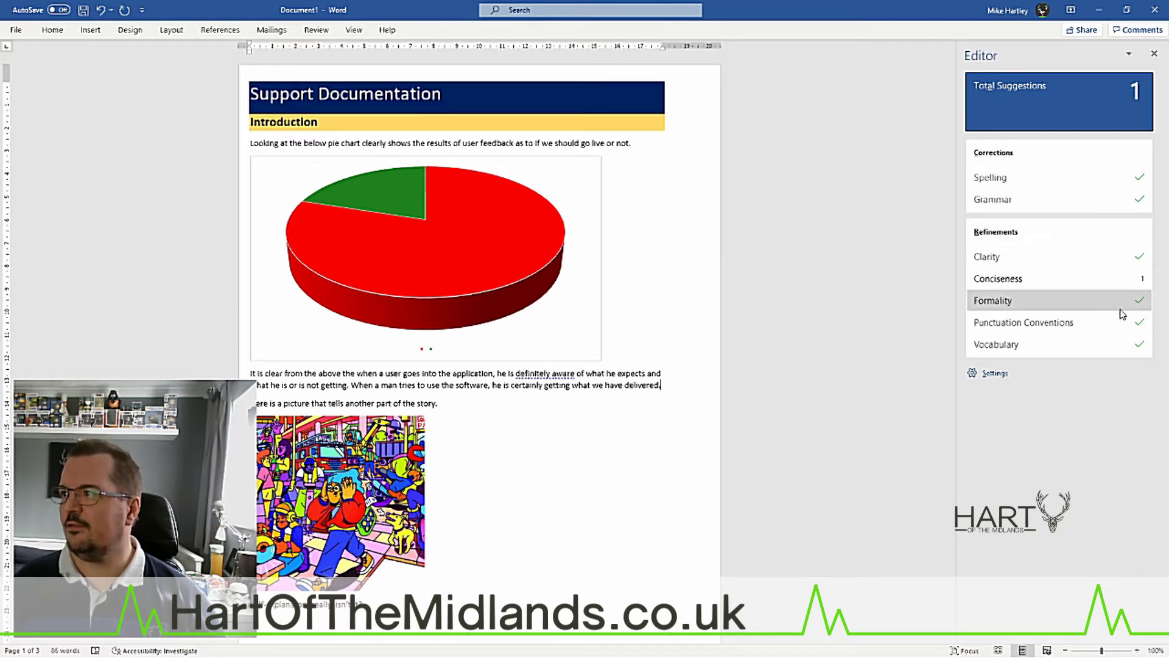
pyautogui.click(979, 375)
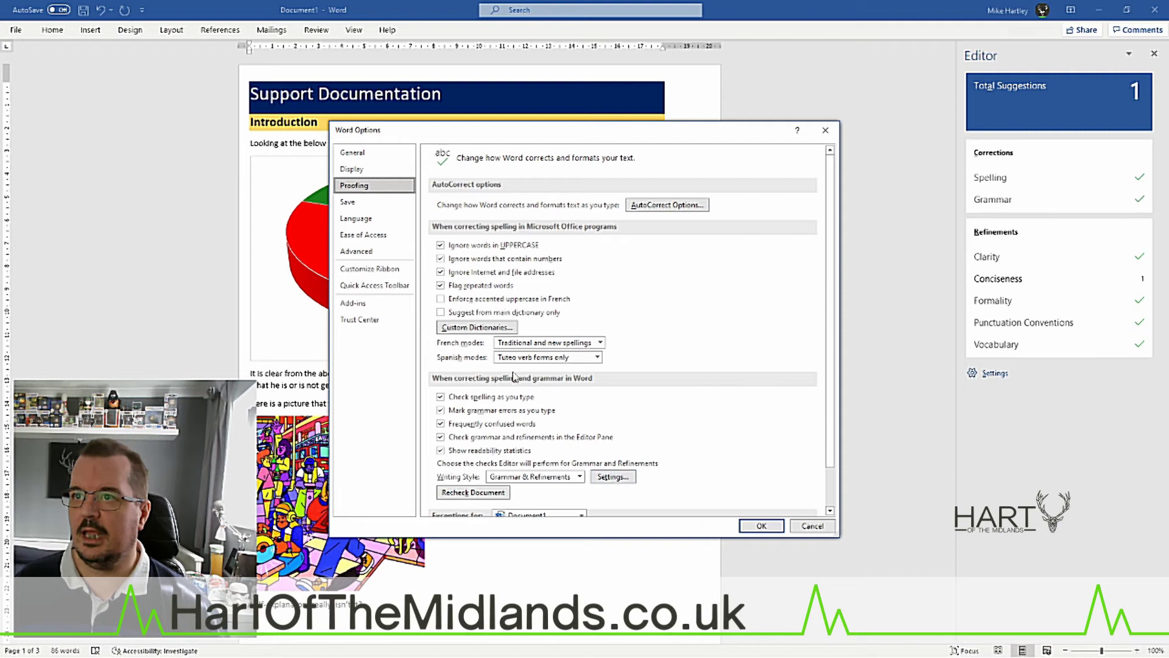
pyautogui.click(612, 477)
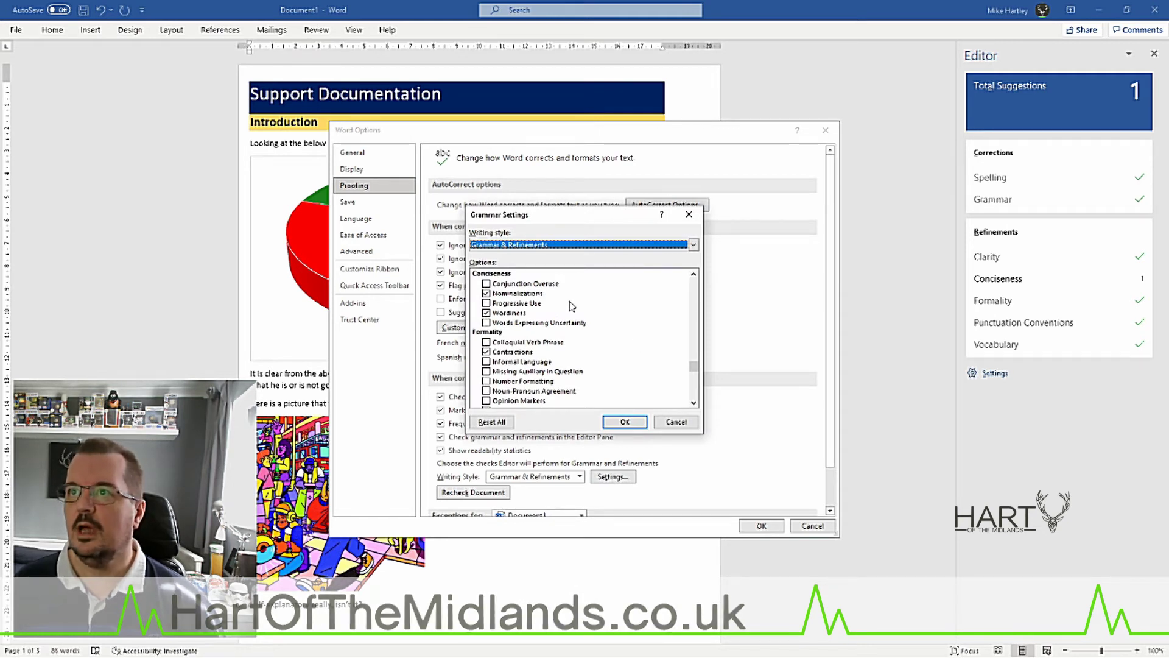
# Examine the list of grammar, clarity, conciseness, formality and inclusiveness checks available for the Grammar & Refinements writing style
pyautogui.click(486, 293)
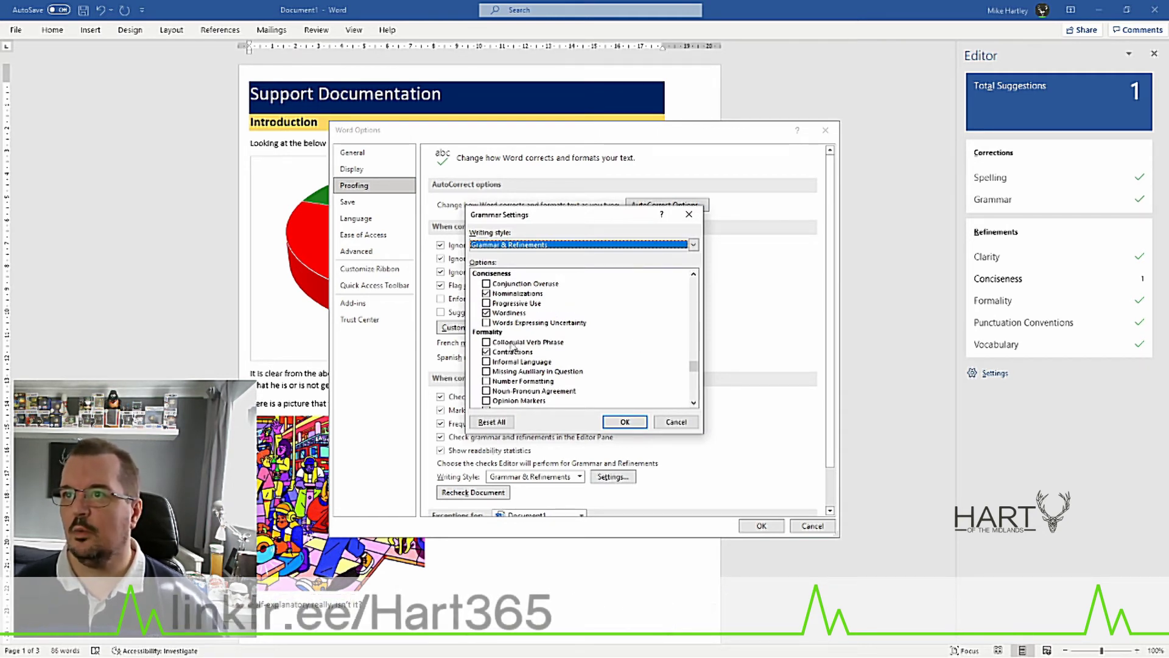
pyautogui.scroll(-1, 568, 339)
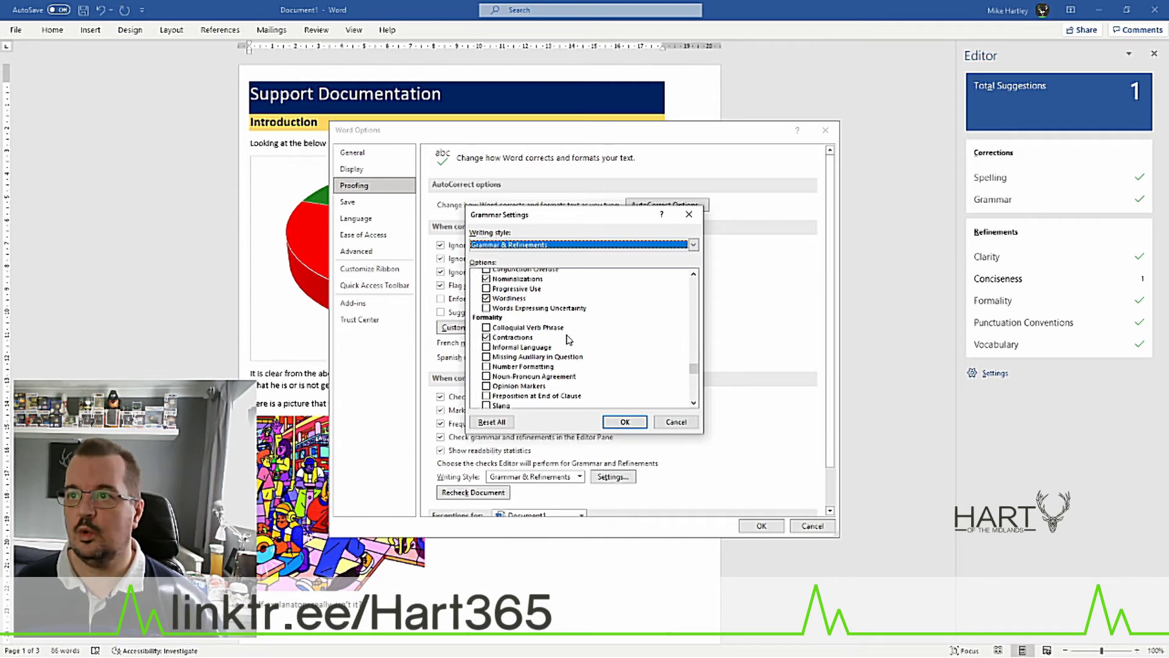
pyautogui.scroll(6, 567, 339)
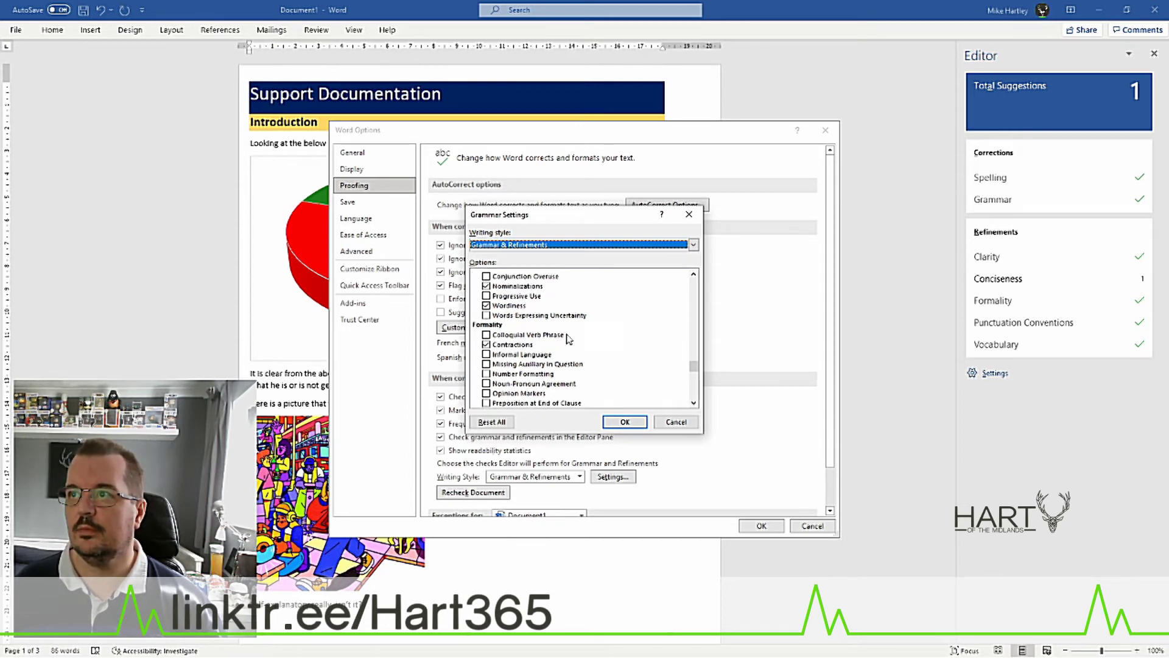
pyautogui.scroll(10, 567, 337)
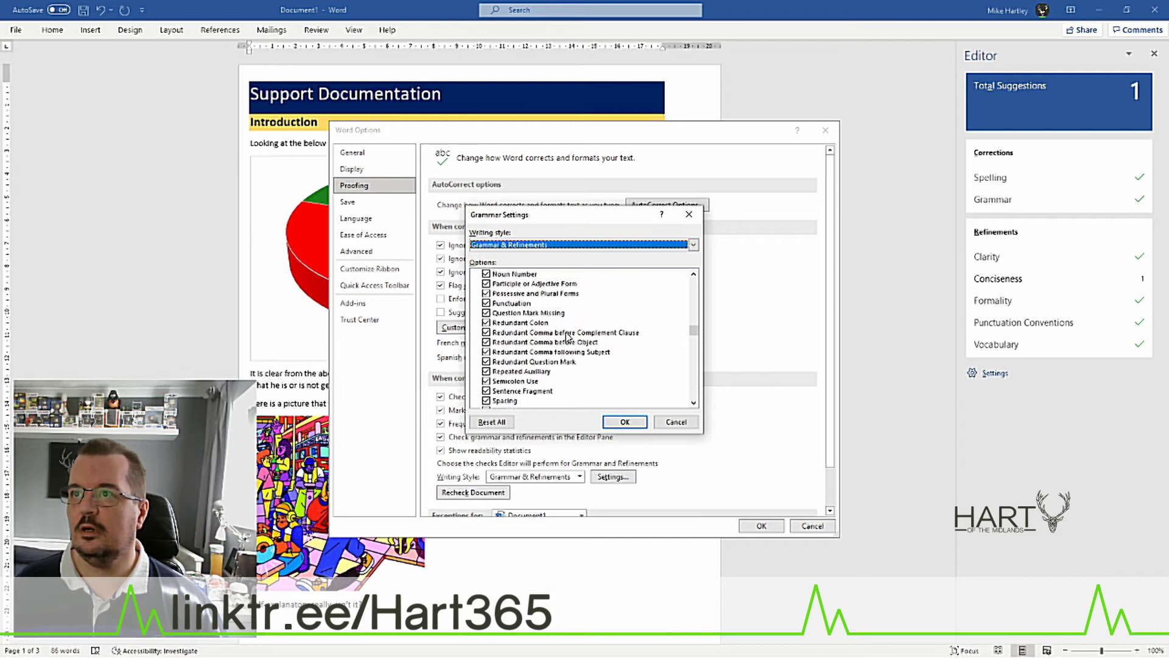
pyautogui.scroll(8, 565, 330)
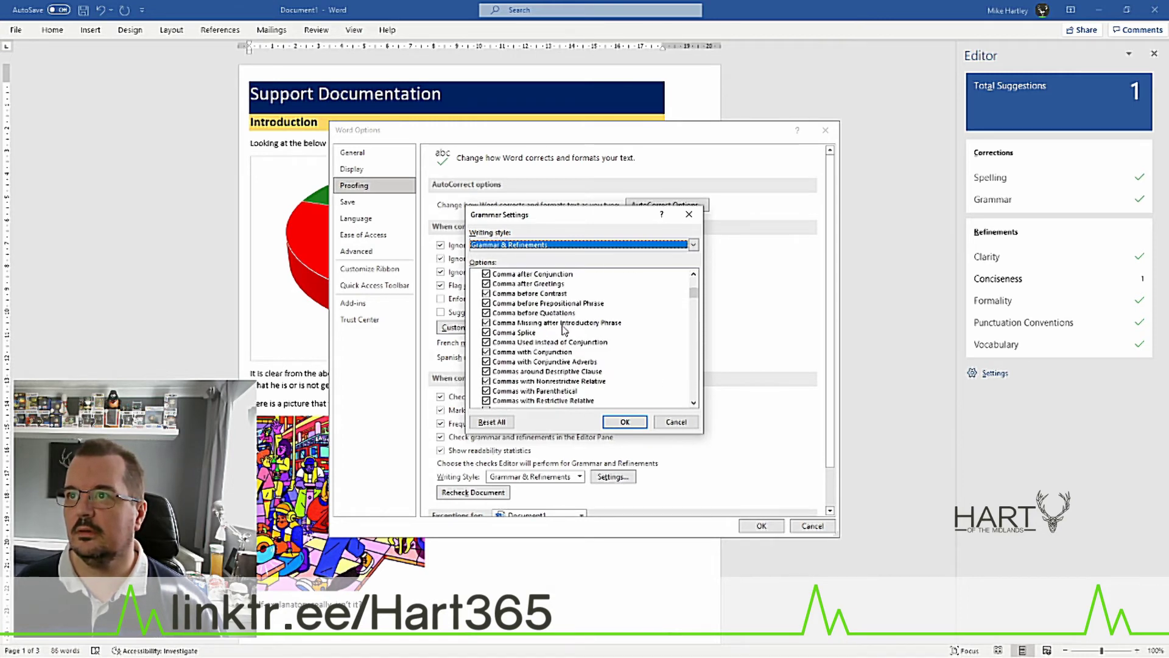
pyautogui.scroll(-12, 594, 321)
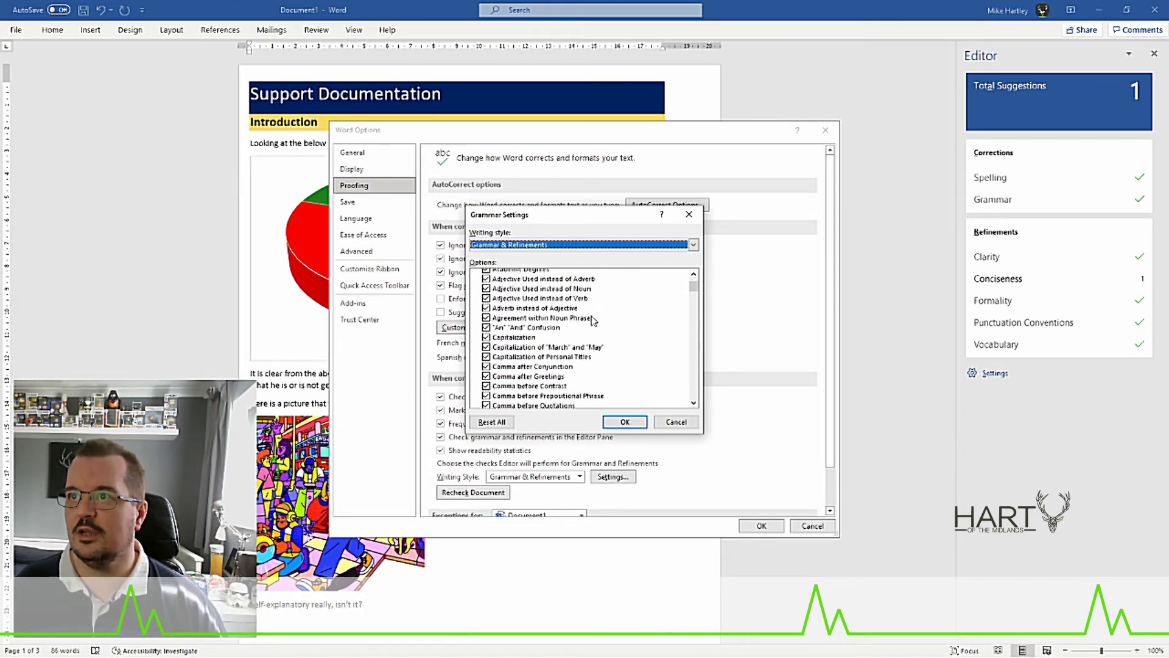
pyautogui.scroll(-12, 594, 321)
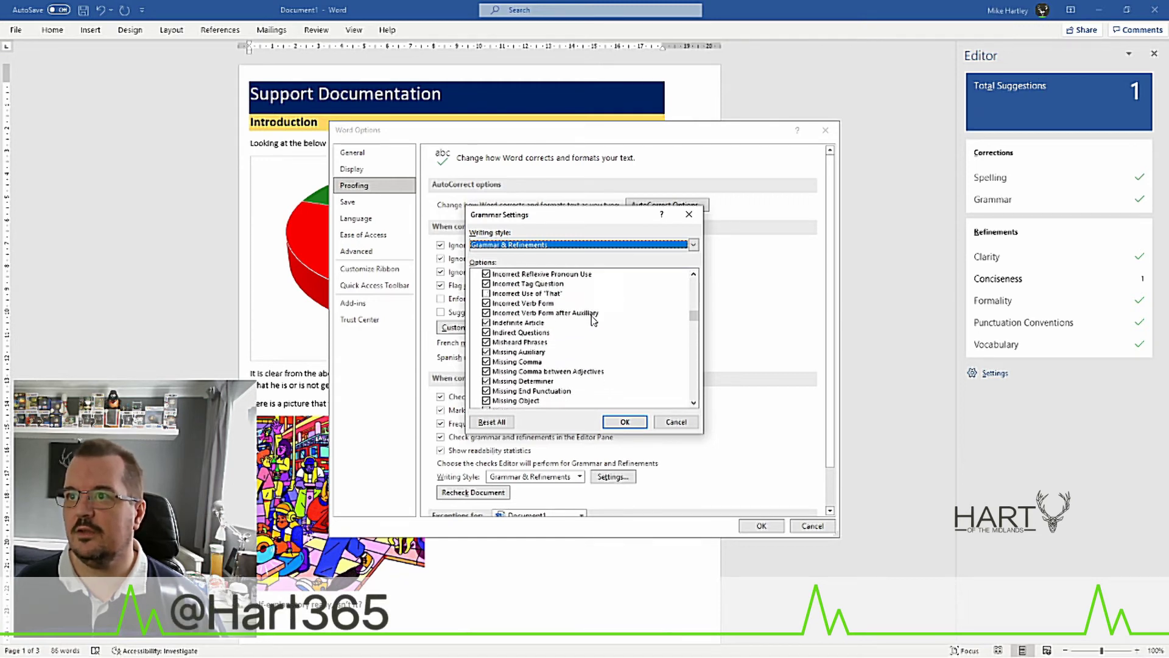
pyautogui.scroll(-5, 594, 321)
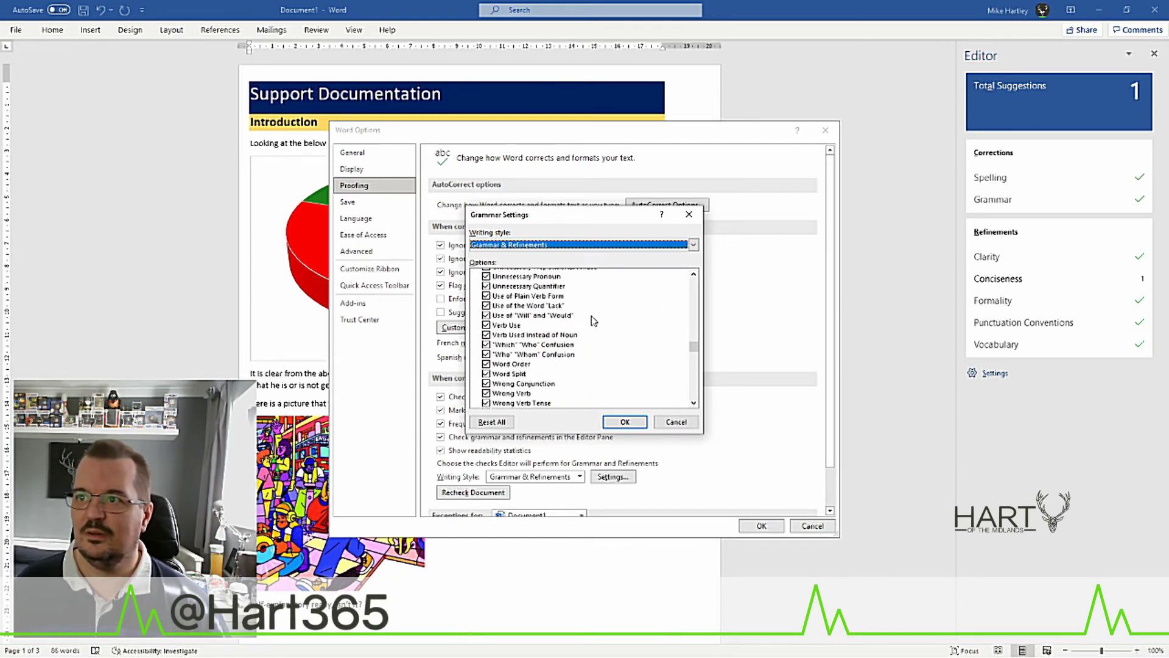
pyautogui.scroll(-12, 594, 321)
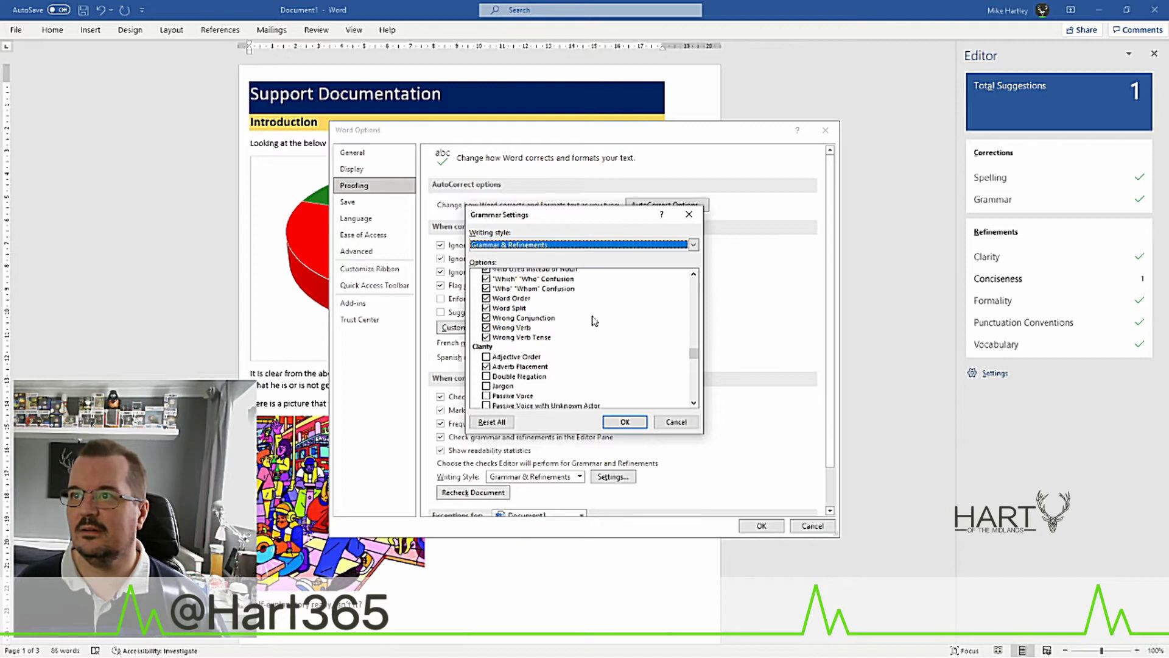
pyautogui.scroll(-9, 594, 321)
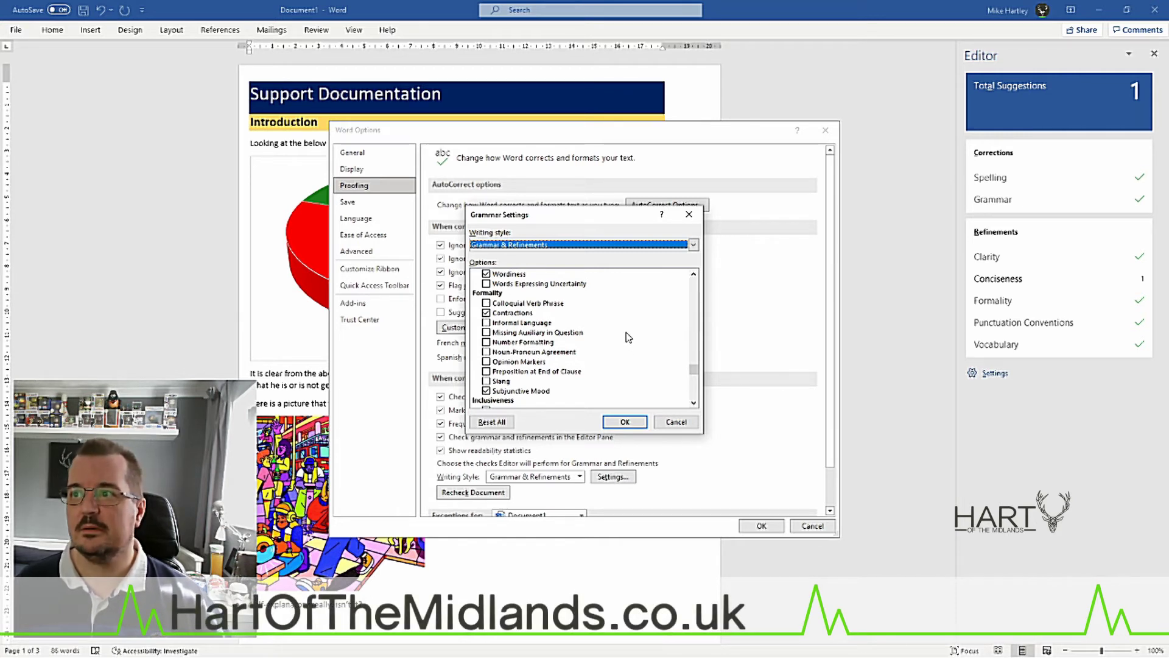
pyautogui.scroll(-3, 628, 337)
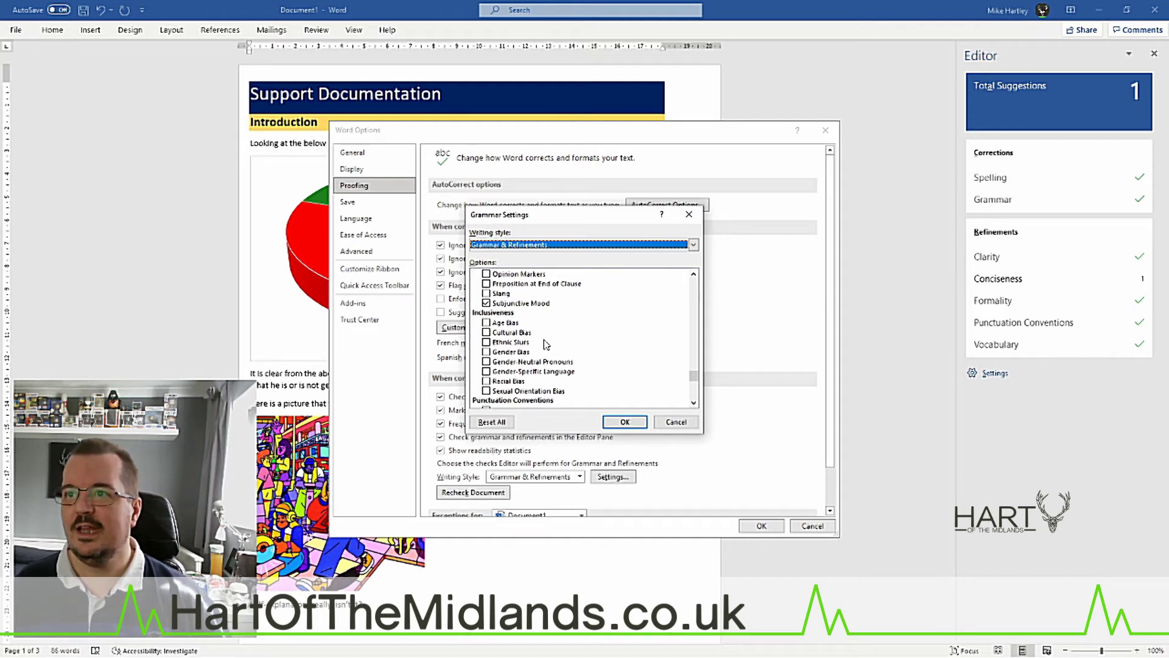
# Enable the inclusiveness checks Age Bias, Cultural Bias, Ethnic Slurs, Gender Bias, Gender-Neutral Pronouns, Gender-Specific Language, Racial Bias and Sexual Orientation Bias
pyautogui.click(486, 322)
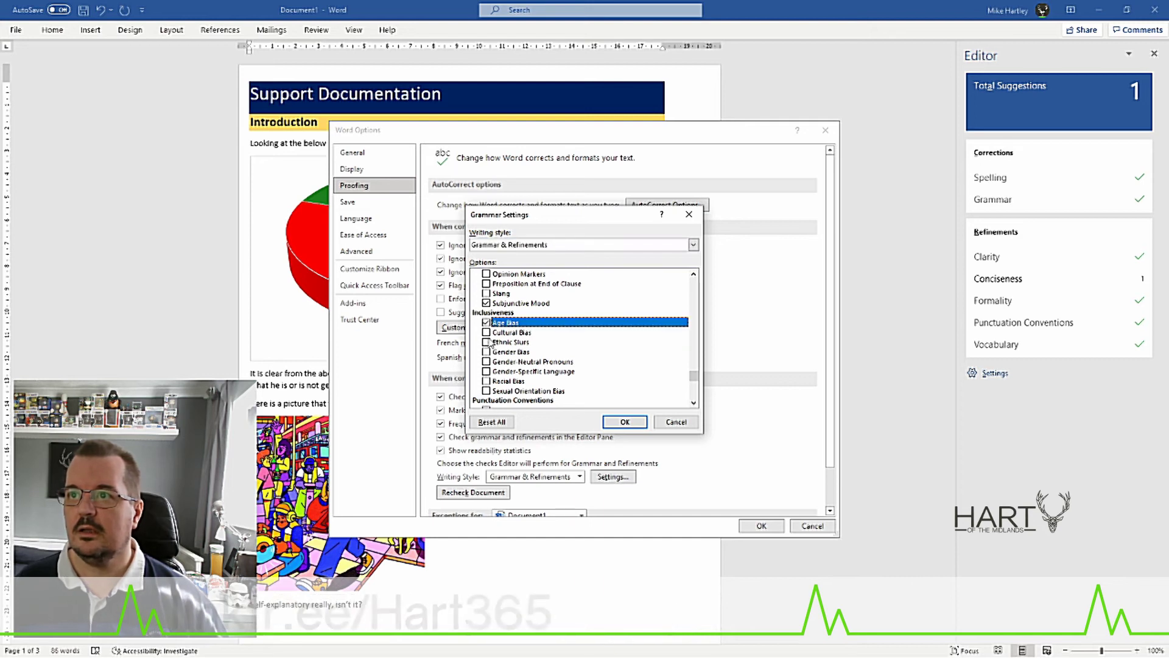
pyautogui.click(491, 343)
pyautogui.click(485, 333)
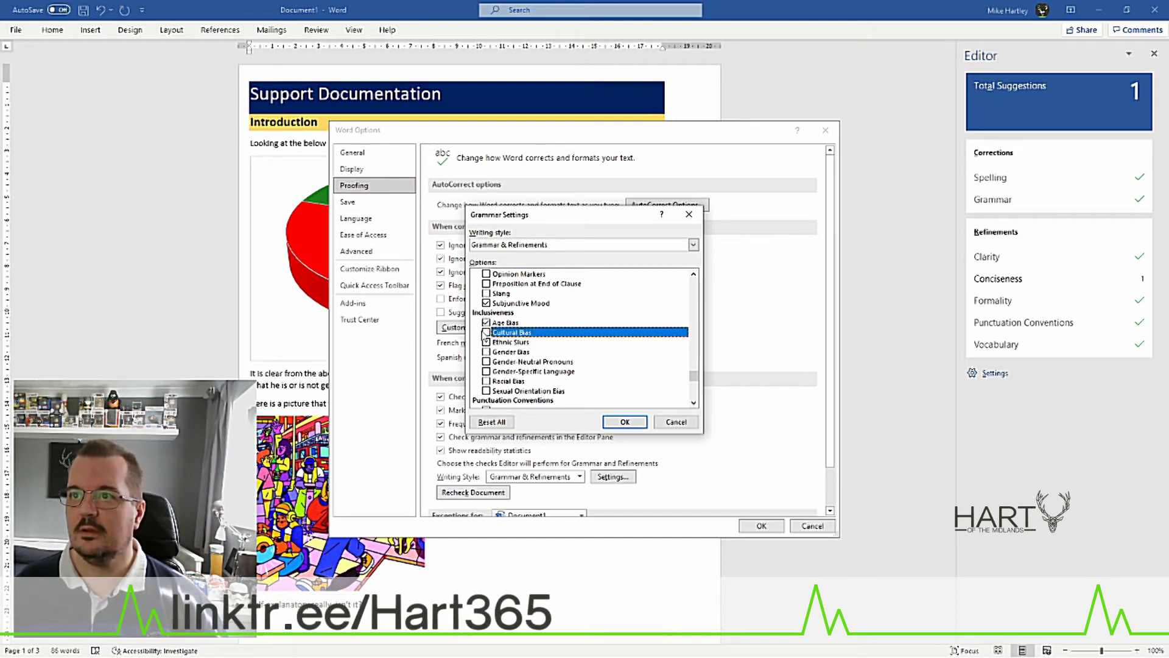
pyautogui.click(486, 332)
pyautogui.click(487, 343)
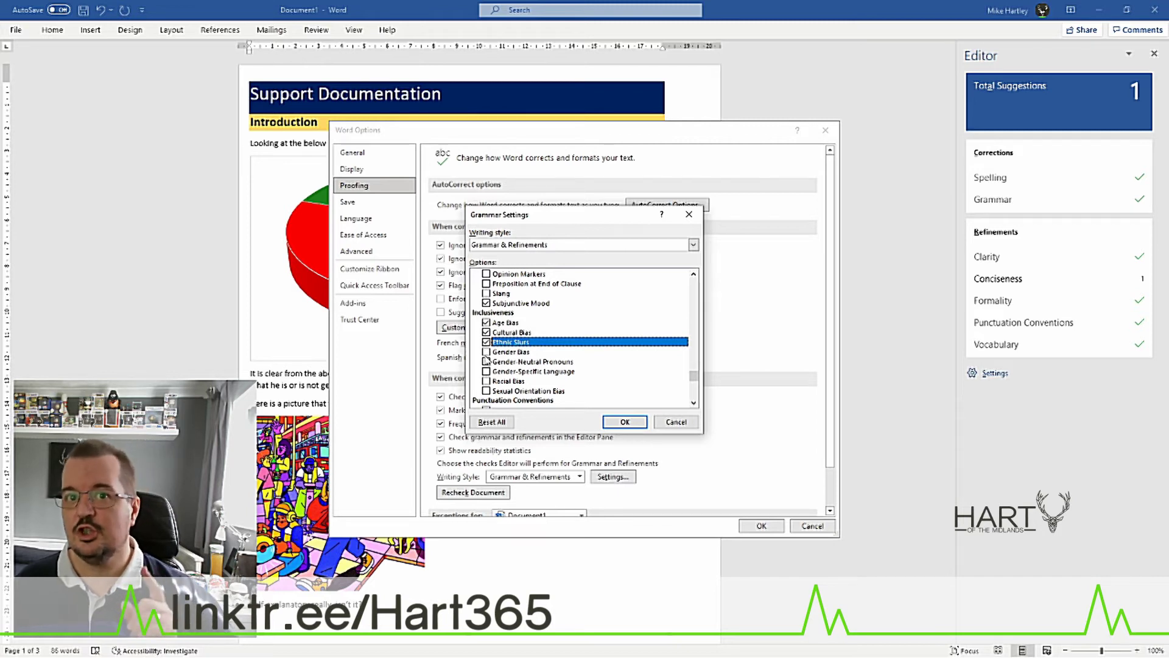
pyautogui.click(485, 353)
pyautogui.click(486, 362)
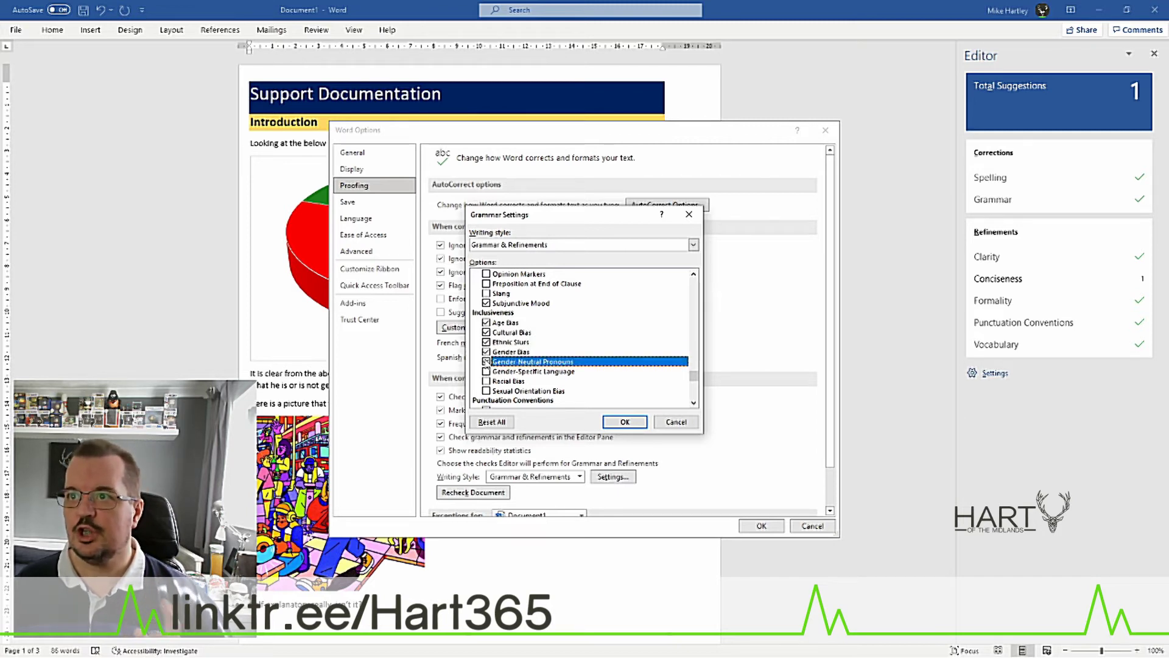
pyautogui.click(486, 372)
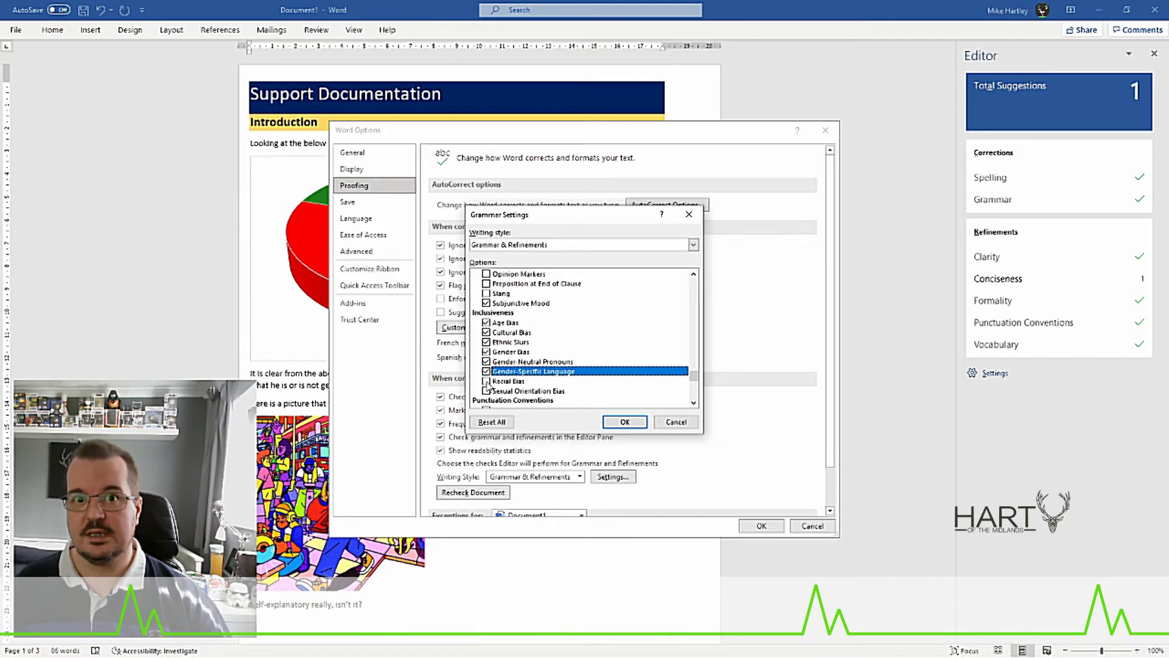
pyautogui.click(486, 381)
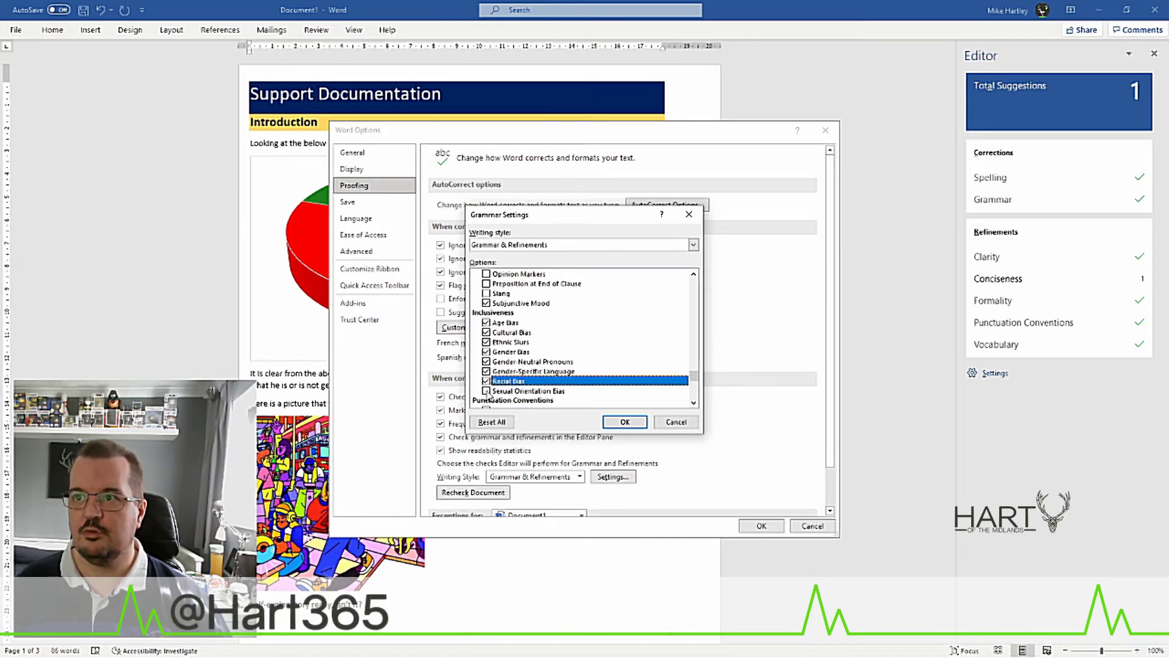
pyautogui.click(486, 391)
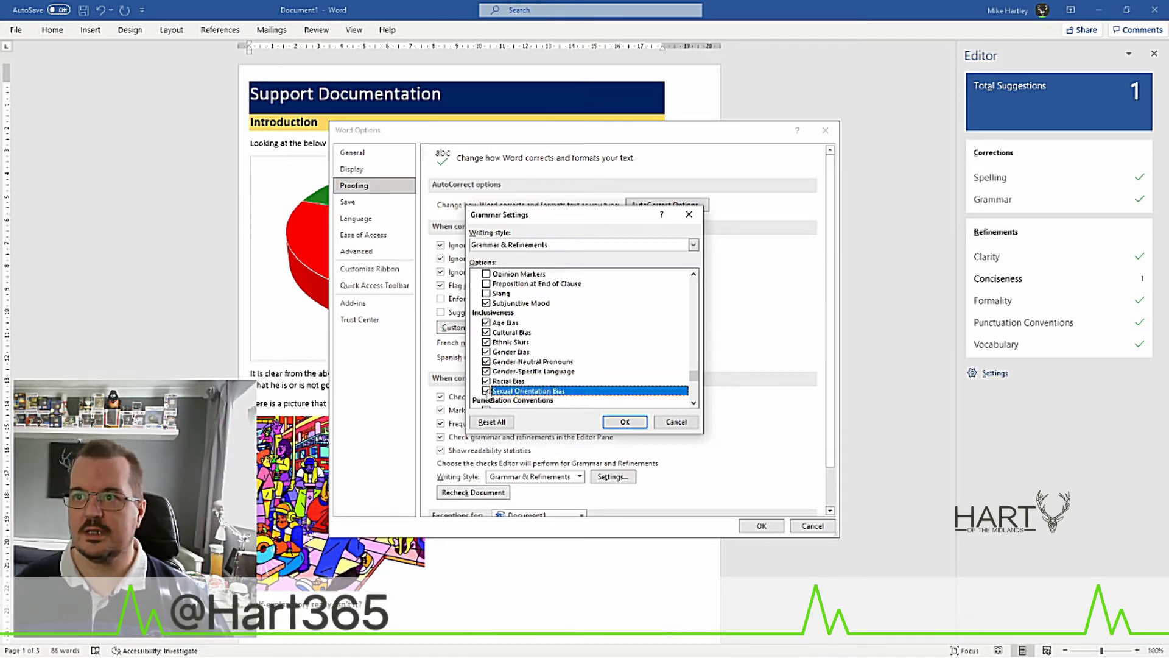
pyautogui.click(622, 429)
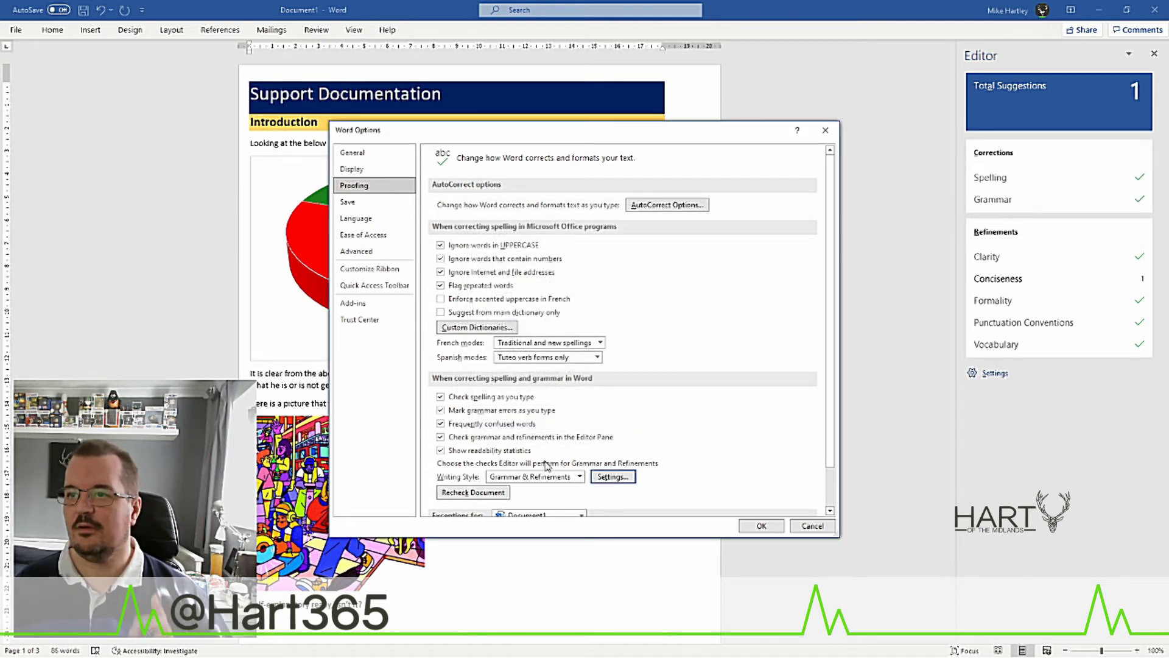
# Recheck the document, resetting the spelling and grammar checker, and apply the proofing options
pyautogui.click(498, 494)
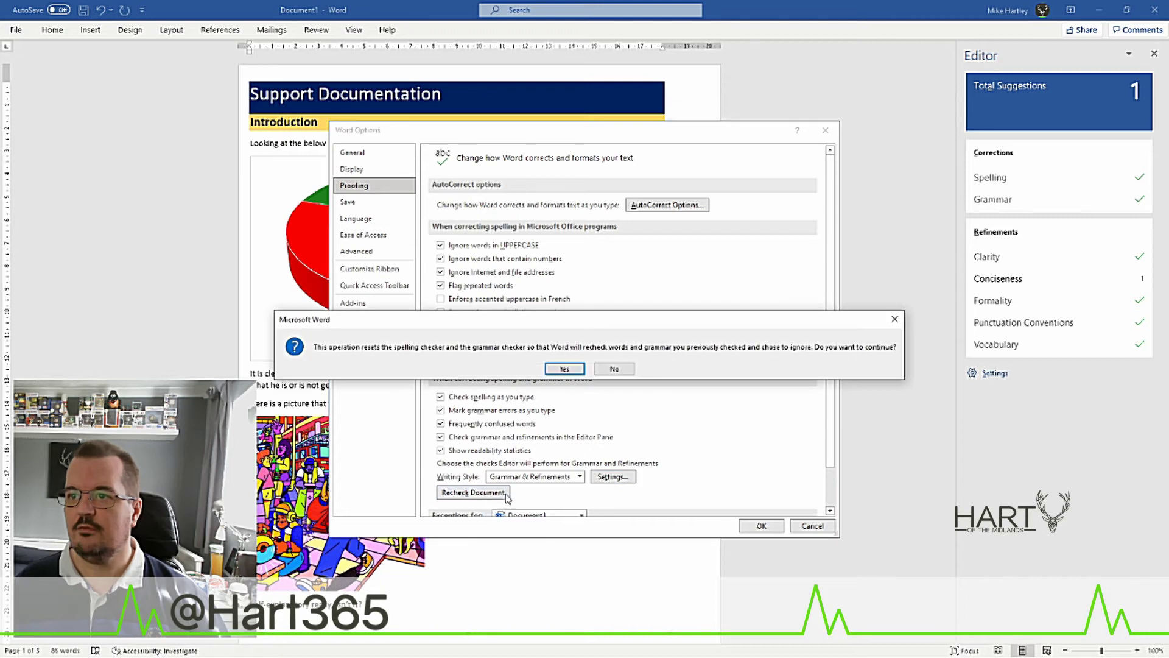
pyautogui.click(565, 369)
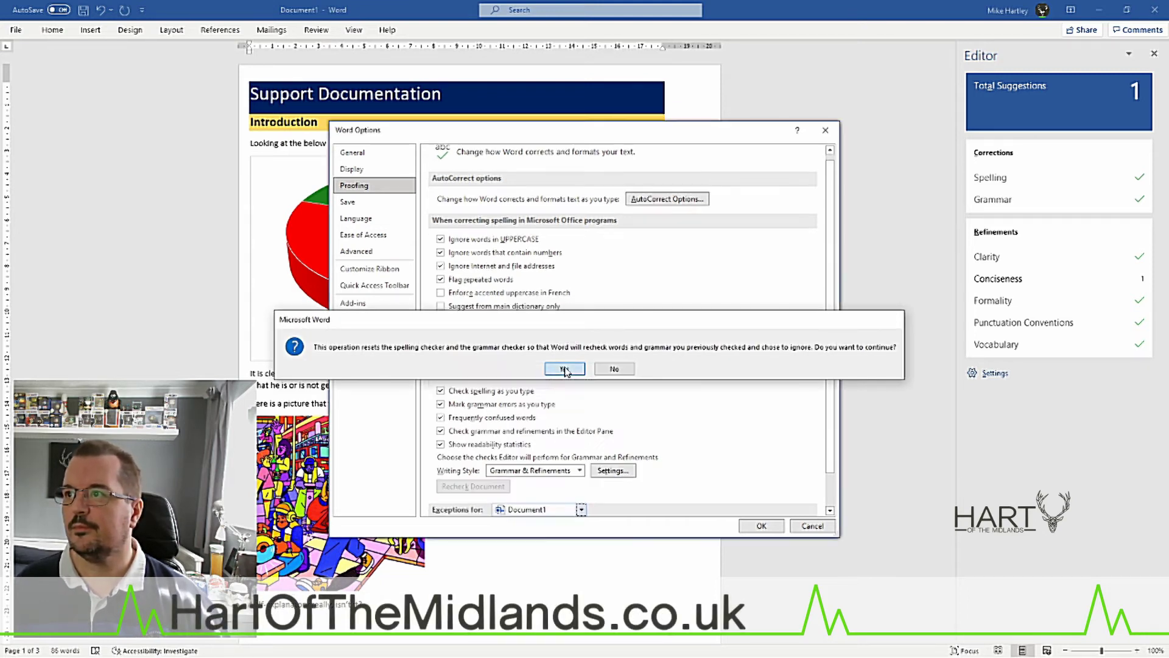
pyautogui.click(761, 527)
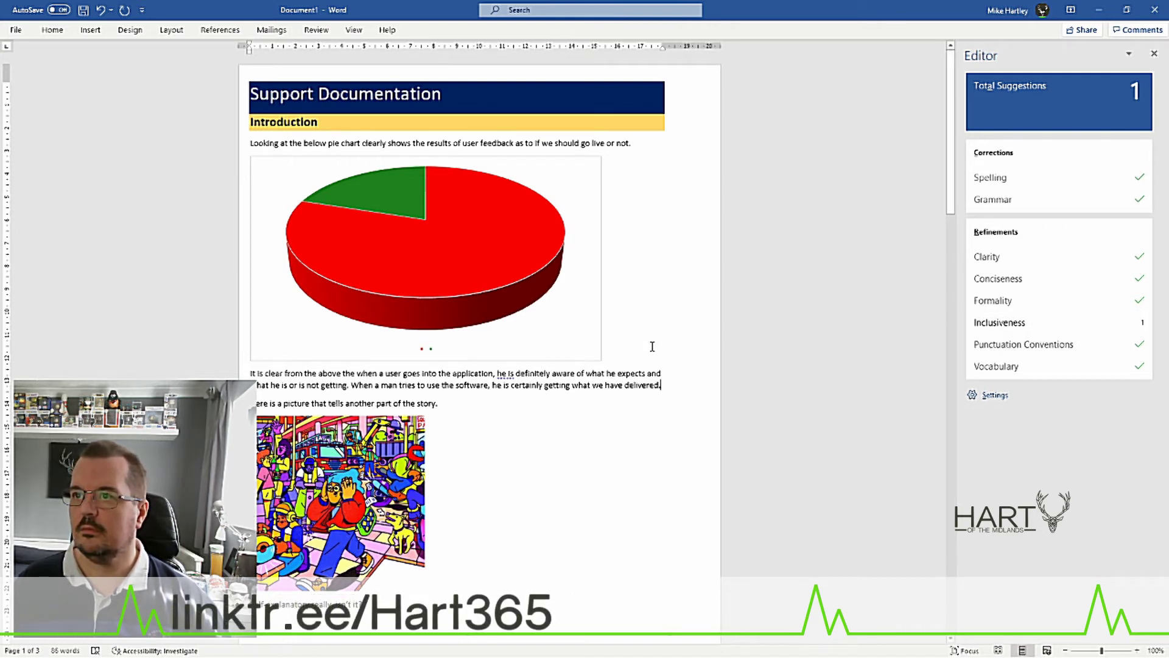
# Replace the flagged "he is" after "application," in the paragraph below the pie chart with the inclusive suggestion "they are"
pyautogui.rightClick(501, 374)
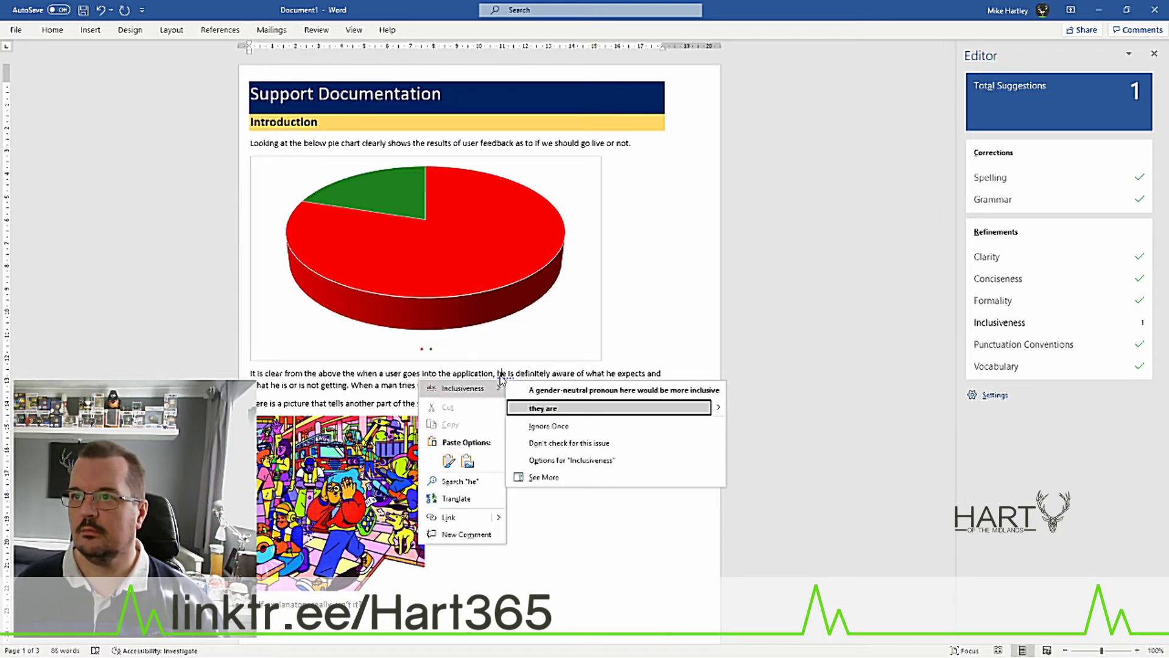
pyautogui.click(543, 408)
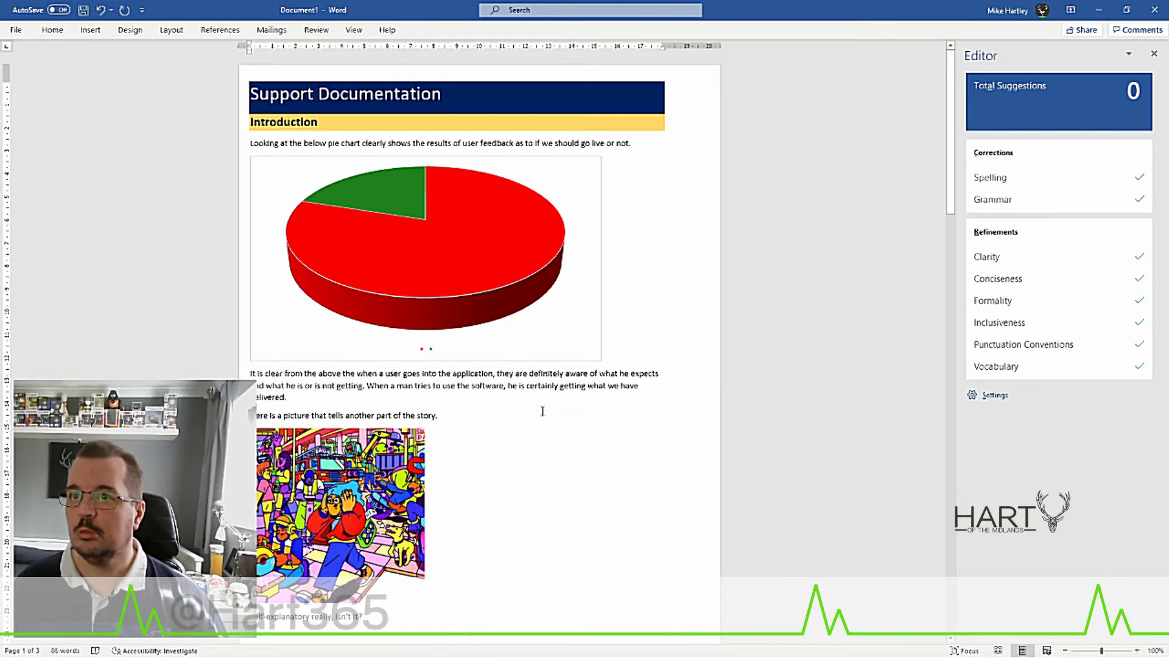
pyautogui.click(671, 398)
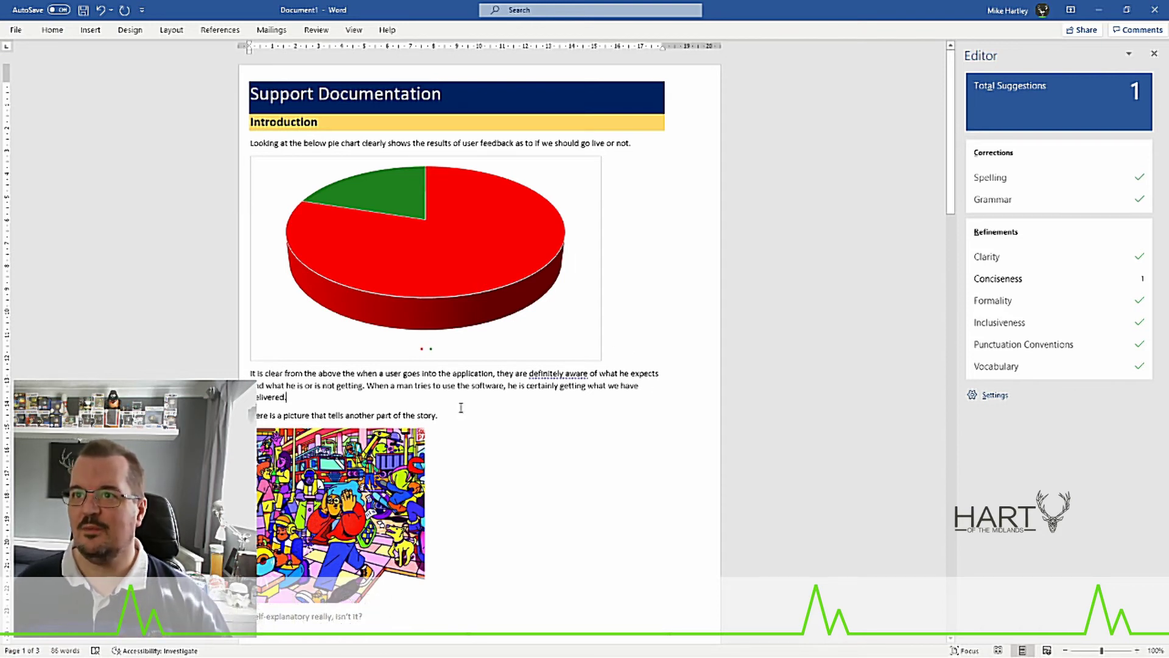
pyautogui.click(405, 383)
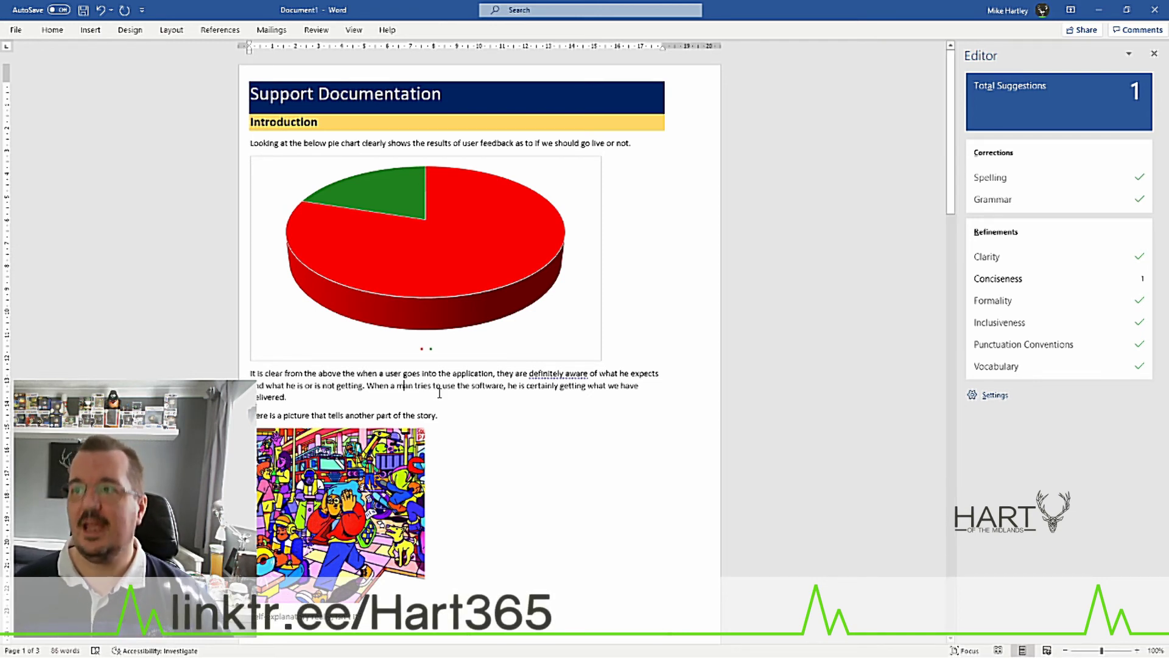
pyautogui.scroll(-1, 457, 395)
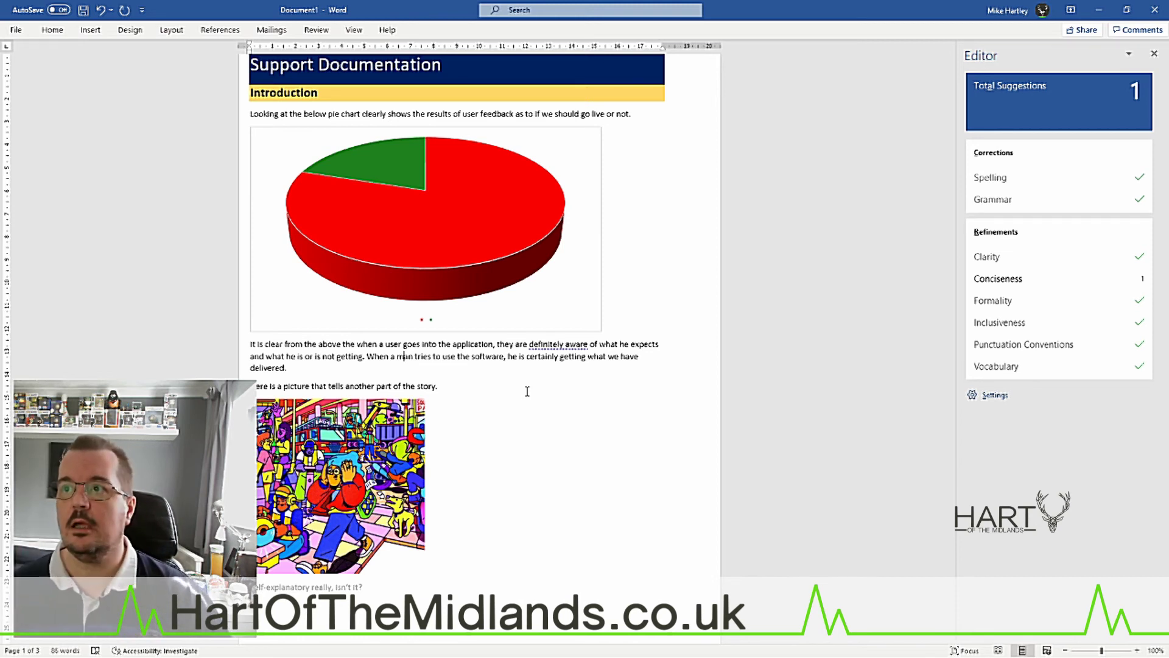
# Change "he expects" to "they expect" in the first sentence of the paragraph below the pie chart
pyautogui.doubleClick(624, 344)
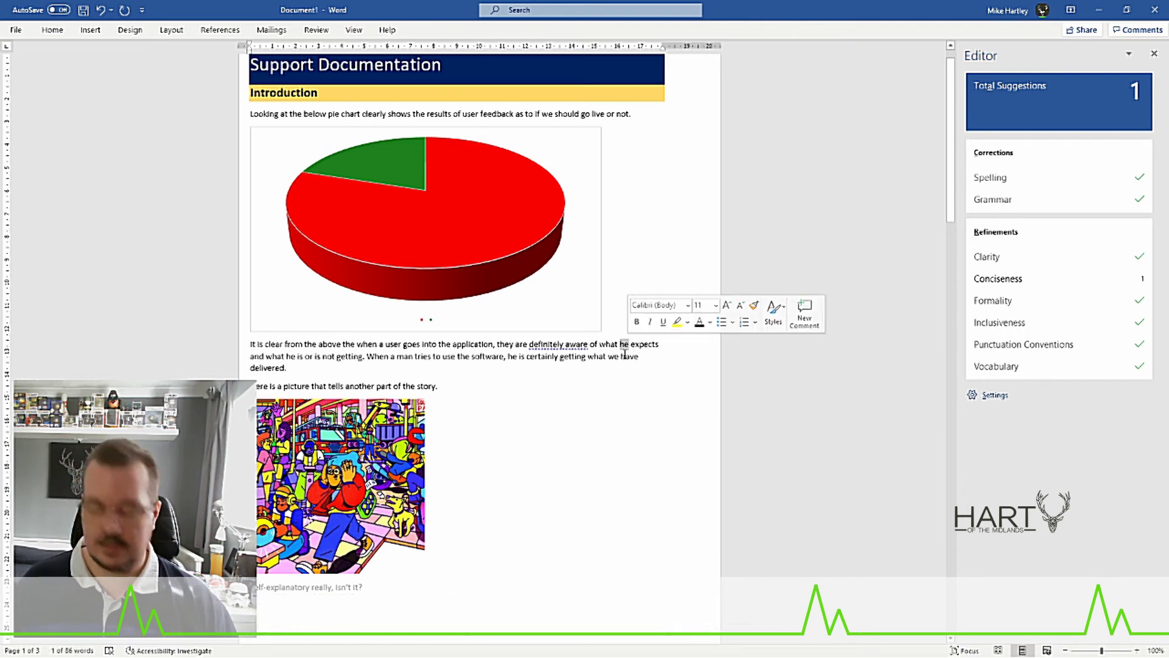
pyautogui.write('they')
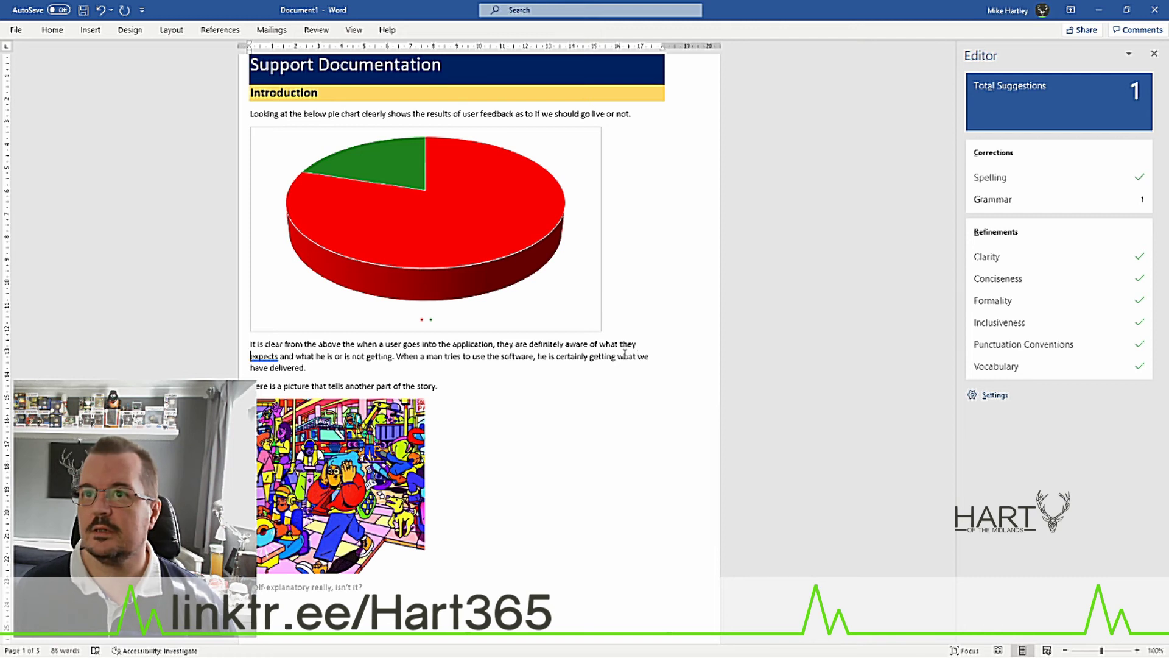
pyautogui.press('BackSpace')
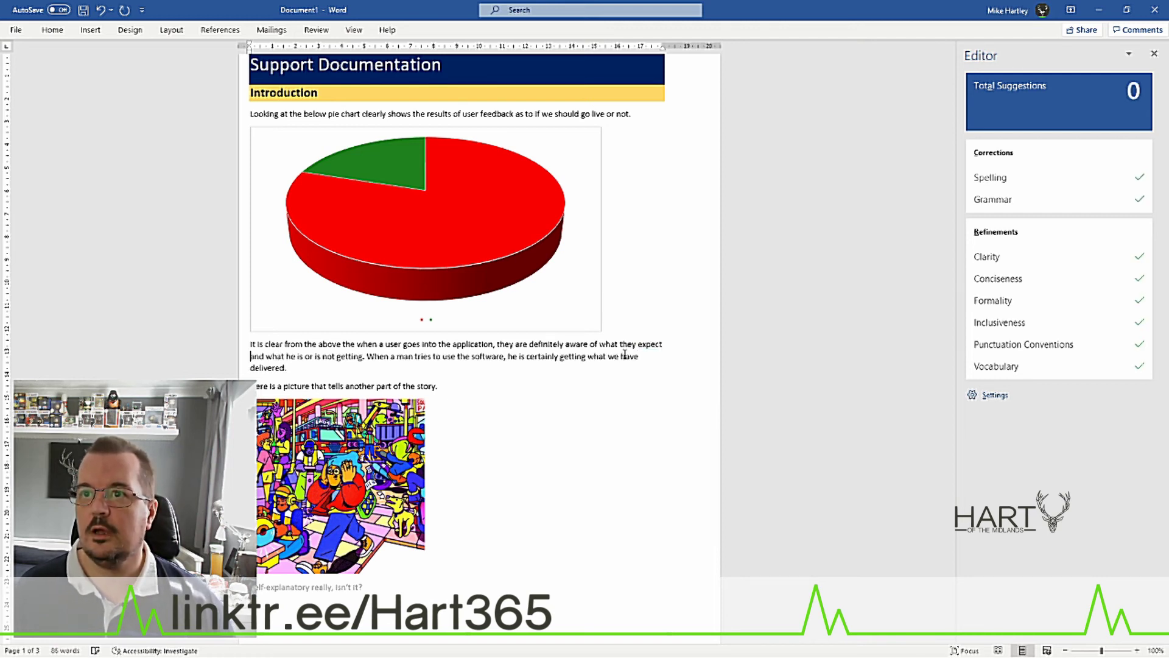
# Reword "what he is or is not getting" as "what they are or are not getting" in the same sentence
pyautogui.hotkey('ctrl', 'shift', 'Right')
pyautogui.hotkey('ctrl', 'shift', 'Right')
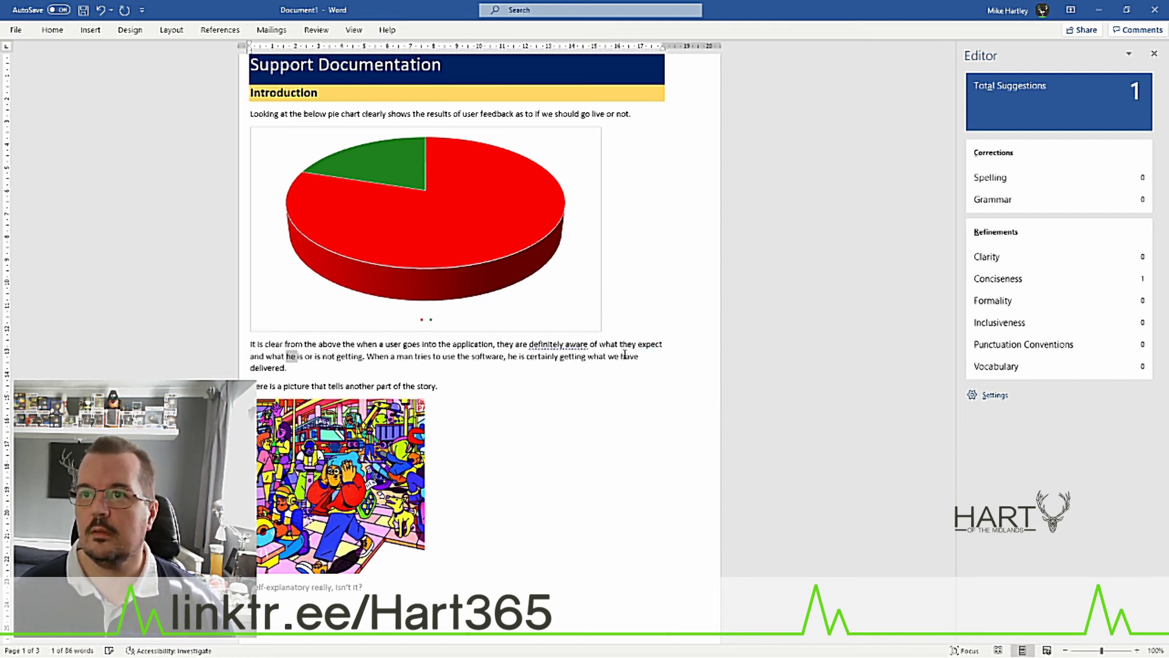
pyautogui.write('they are')
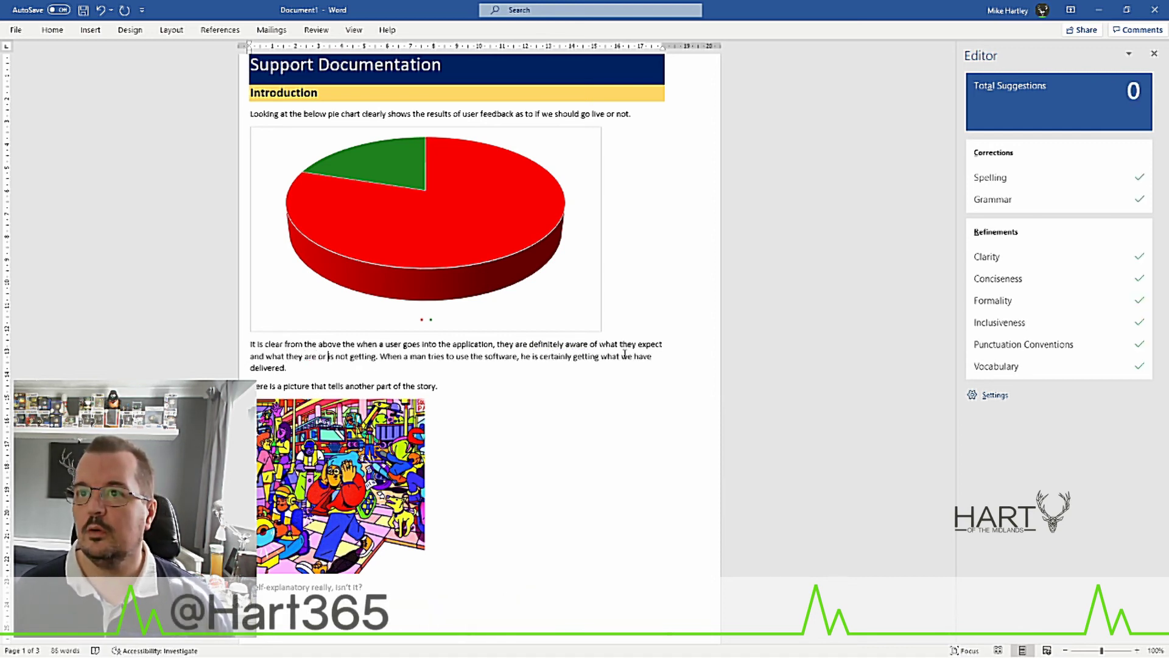
pyautogui.hotkey('shift', 'Right')
pyautogui.hotkey('shift', 'Right')
pyautogui.write('are')
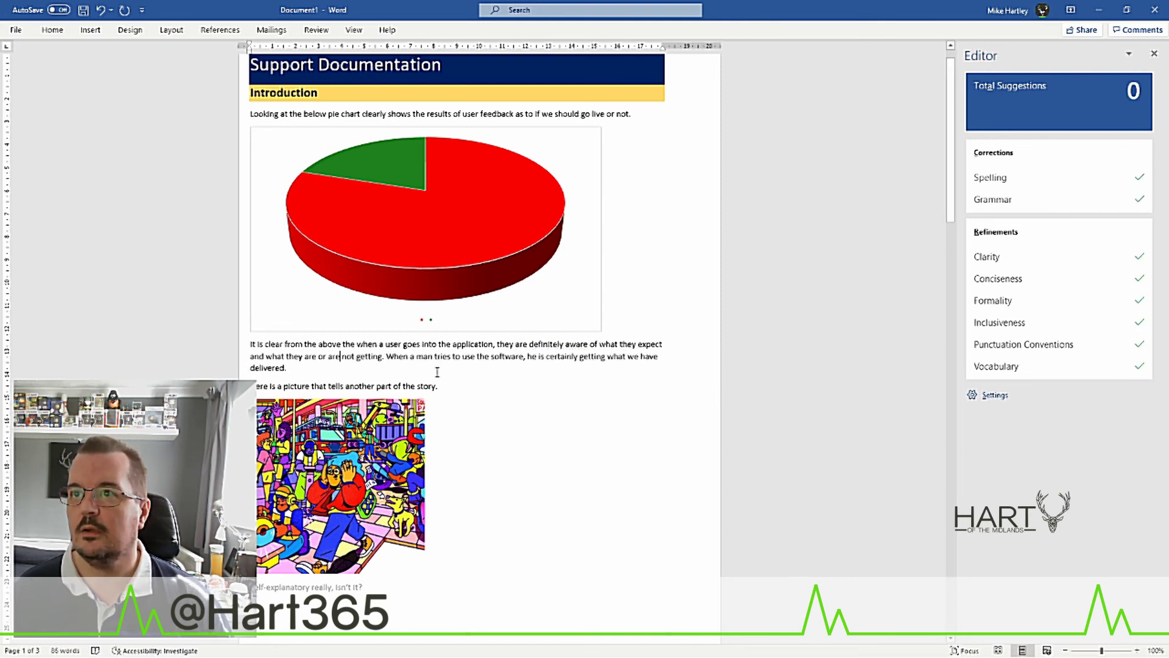
# Replace "man" with "person" in "When a man tries to use the software", keeping a space after "a"
pyautogui.doubleClick(426, 356)
pyautogui.write('person')
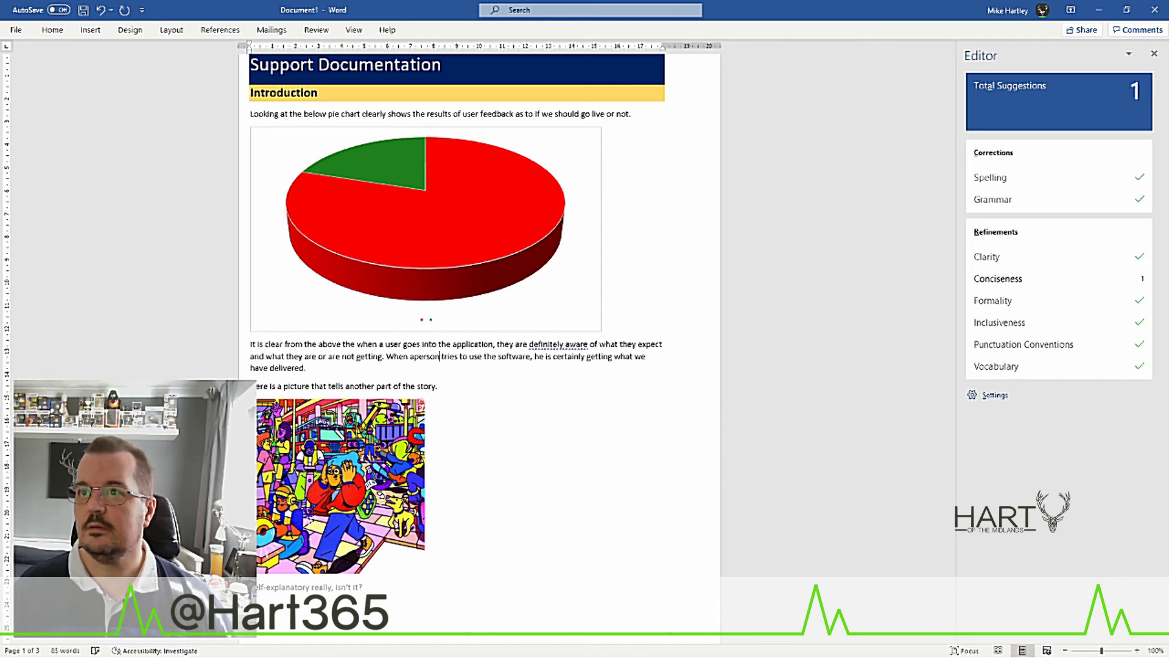
pyautogui.click(417, 356)
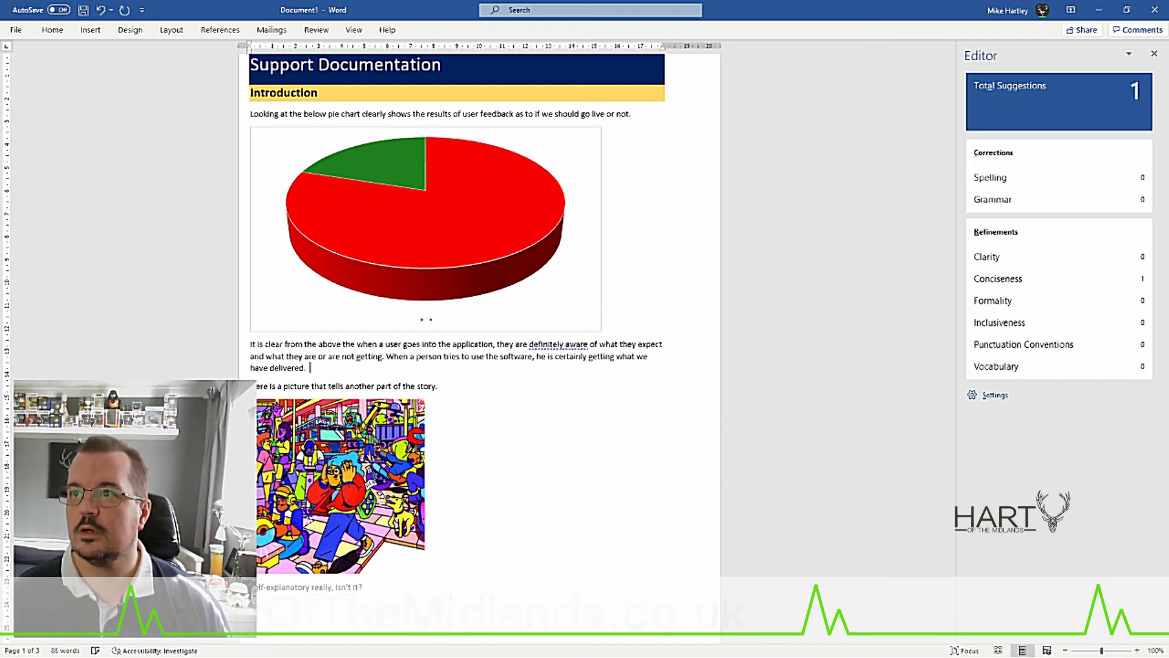